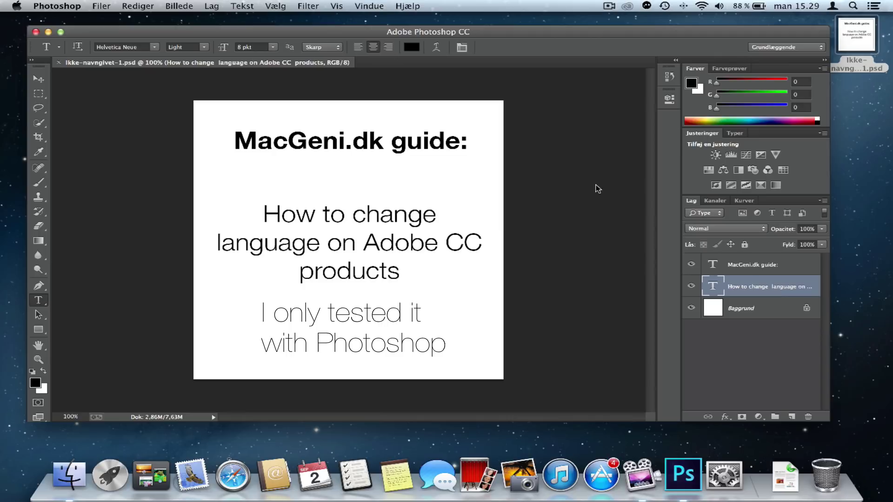
# Step: Browse the Danish menus, then quit Photoshop with Photoshop > Afslut Photoshop
pyautogui.click(101, 6)
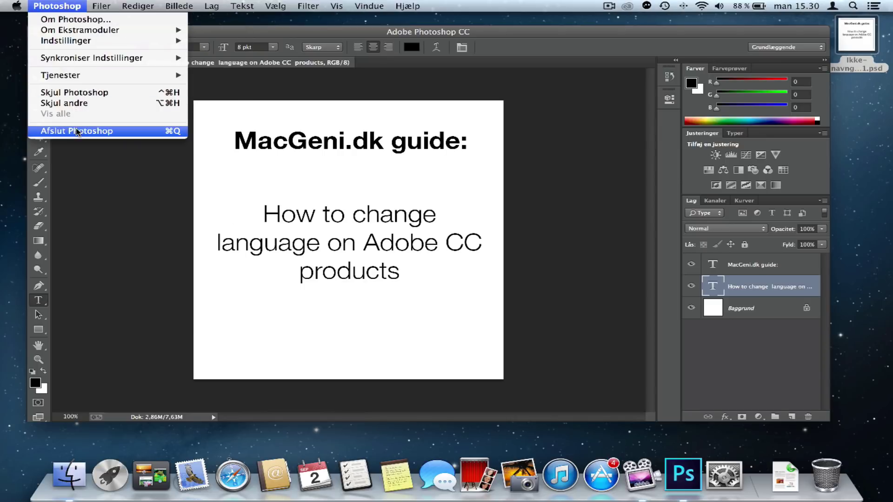
pyautogui.click(77, 130)
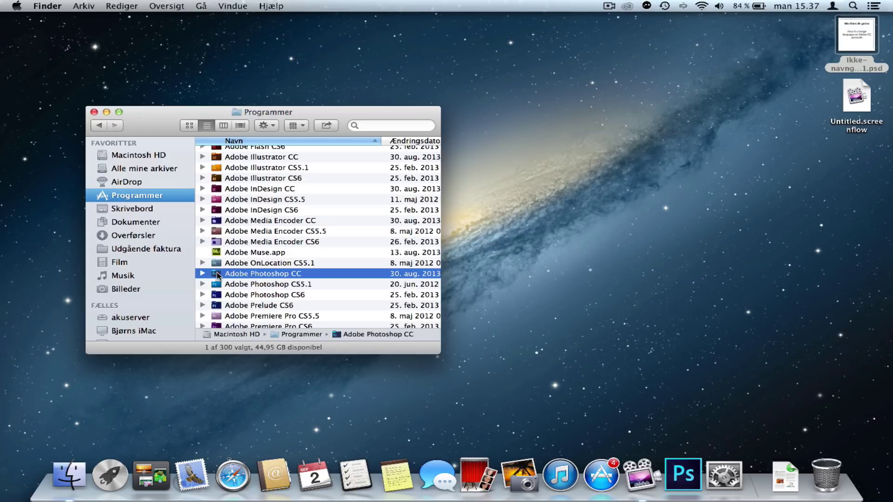
# Step: Go to Adobe Photoshop CC › Locales › da_DK › Support Files and select tw10428.dat
pyautogui.doubleClick(221, 272)
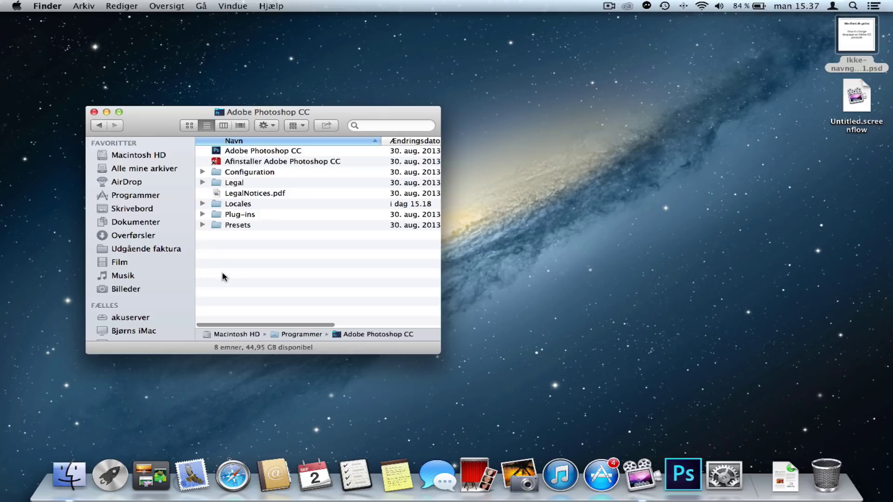
pyautogui.doubleClick(240, 204)
pyautogui.click(234, 152)
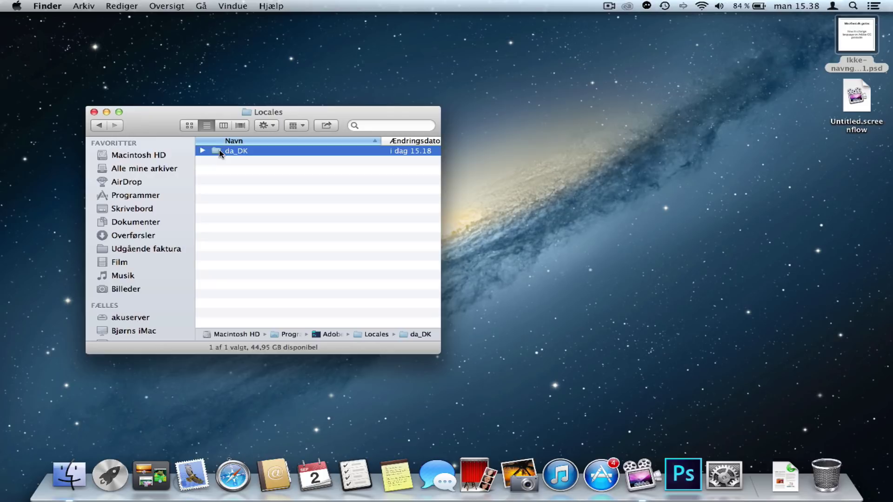
pyautogui.doubleClick(219, 150)
pyautogui.doubleClick(226, 152)
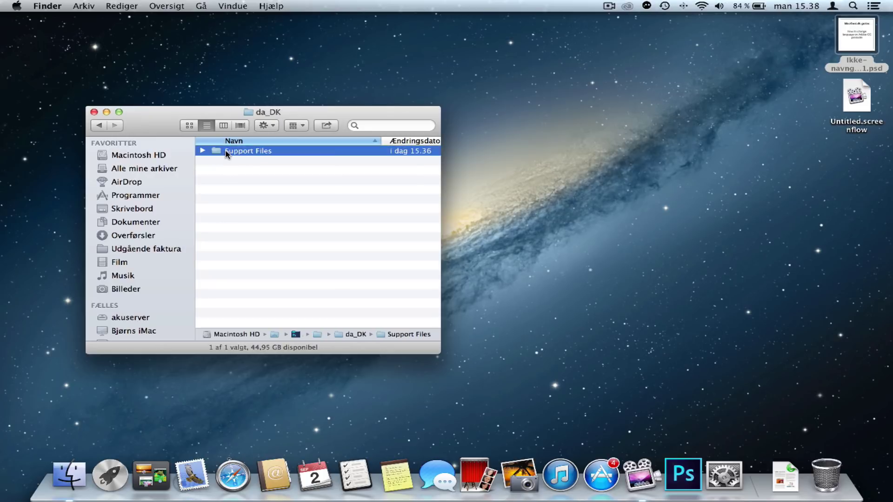
pyautogui.click(255, 194)
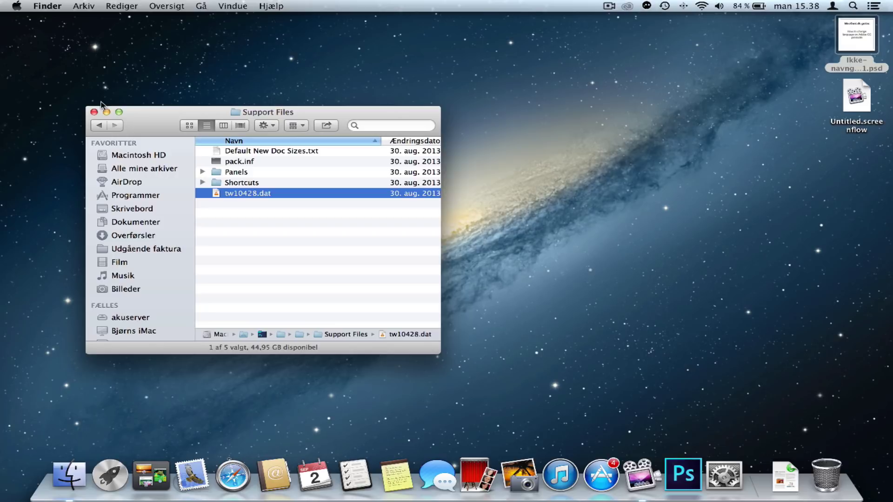
pyautogui.click(50, 6)
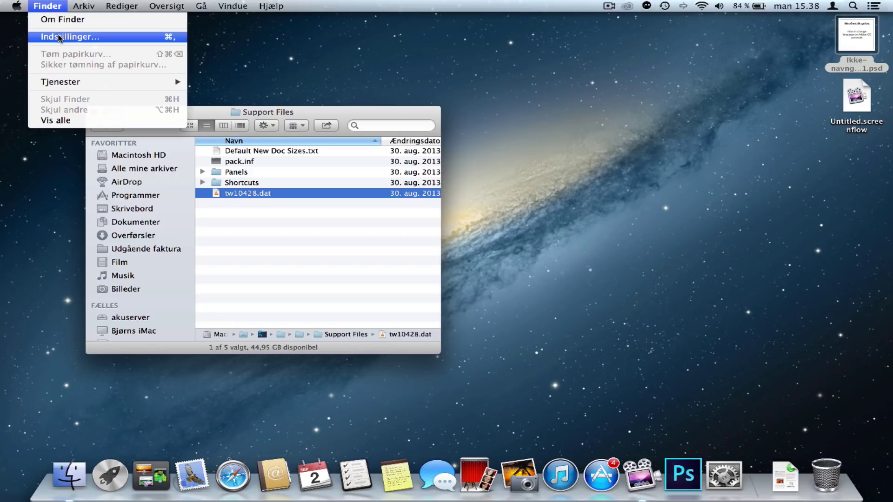
pyautogui.click(96, 39)
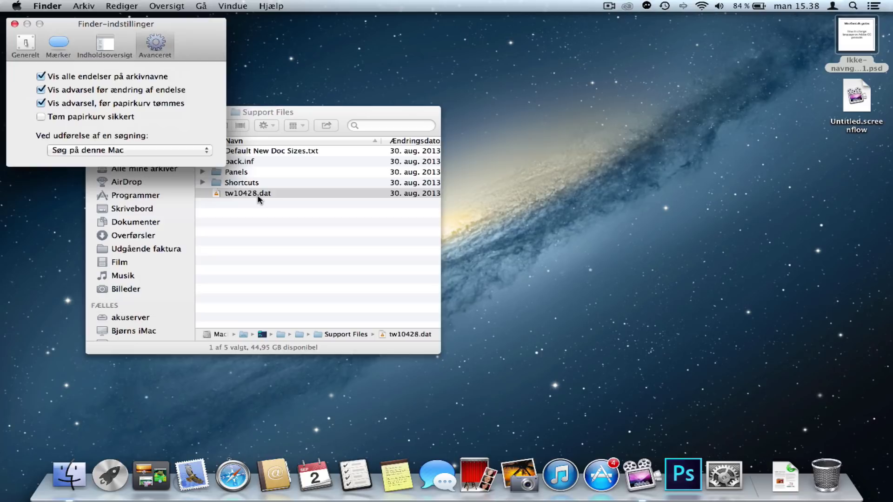
pyautogui.click(15, 24)
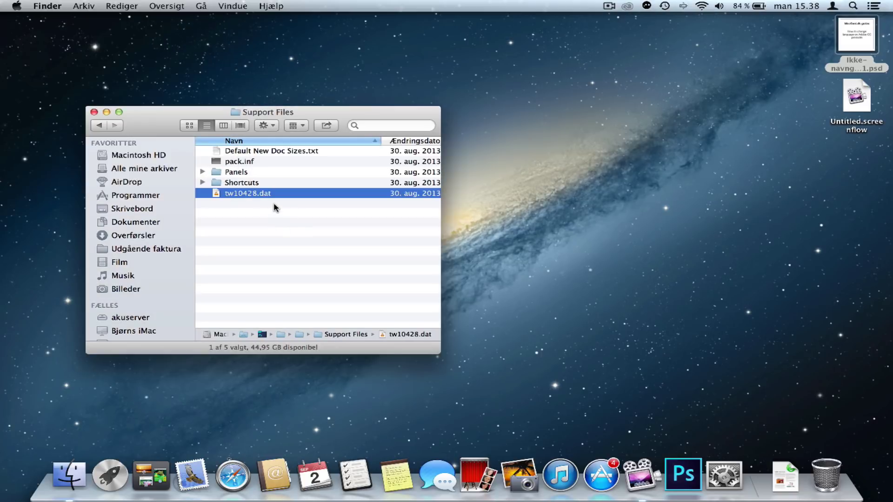
# Step: Change the tw10428.dat extension to .bak and accept it with Brug .bak
pyautogui.press('Return')
pyautogui.press('Right')
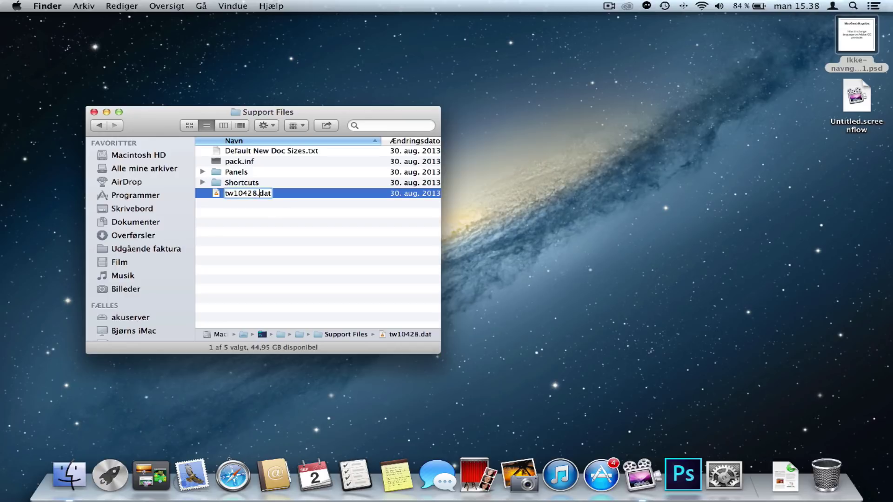
pyautogui.press('BackSpace')
pyautogui.press('BackSpace')
pyautogui.press('BackSpace')
pyautogui.write('bak')
pyautogui.press('Return')
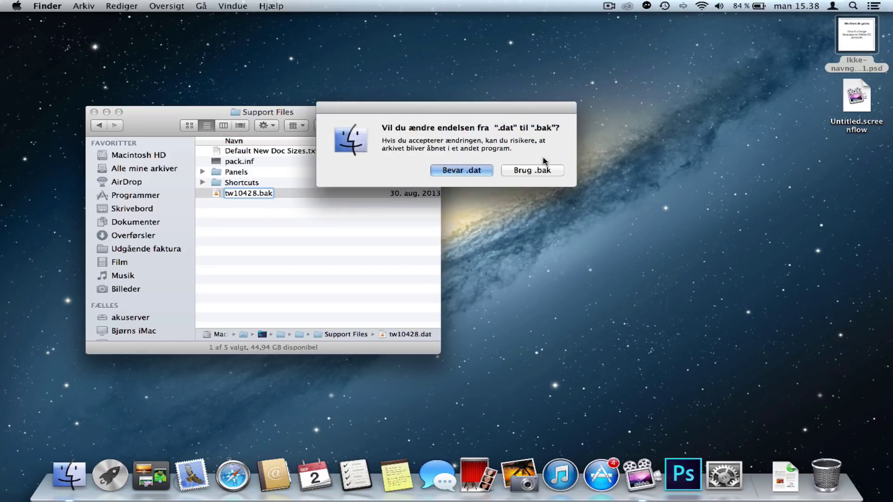
pyautogui.click(538, 171)
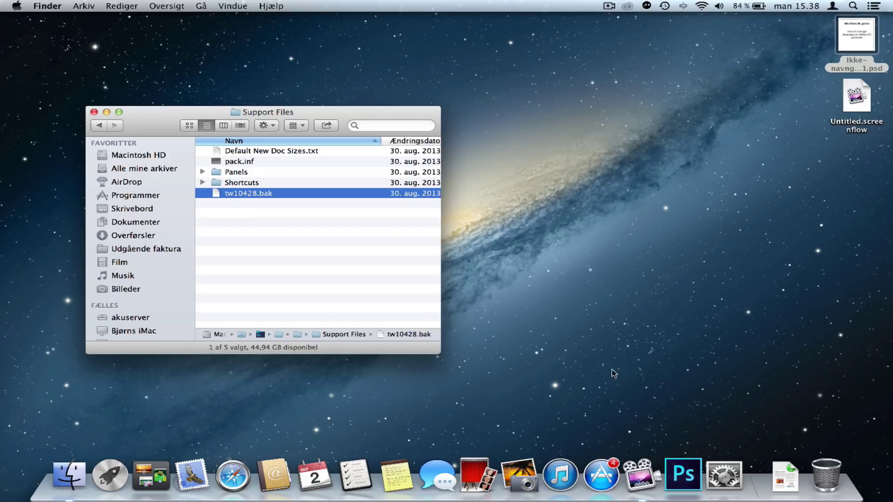
# Step: Relaunch Photoshop from the Dock and confirm its menus now appear in English
pyautogui.click(683, 475)
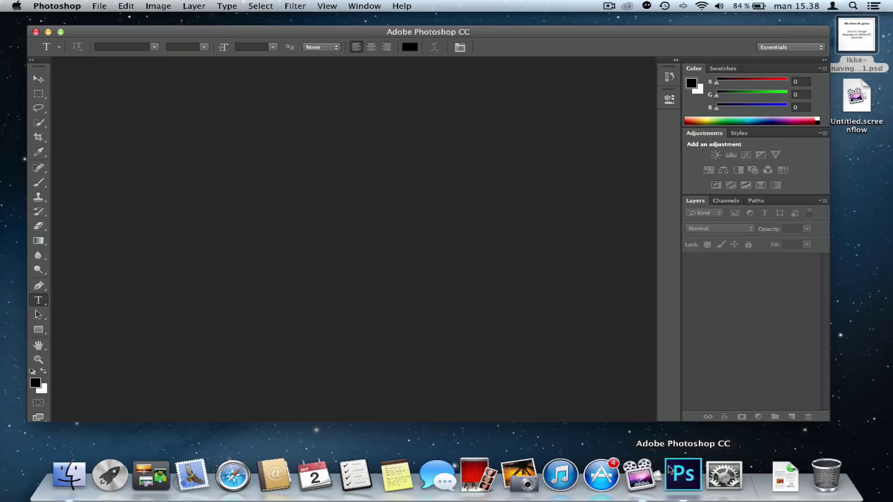
pyautogui.click(57, 5)
pyautogui.click(91, 6)
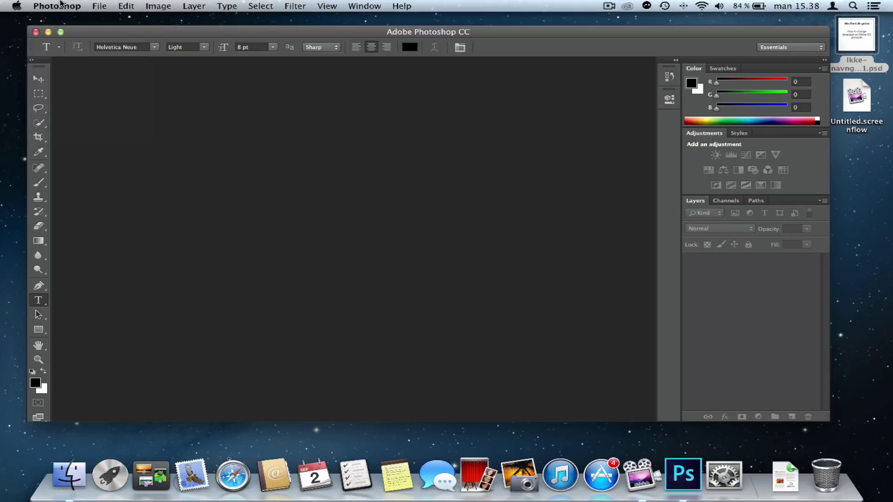